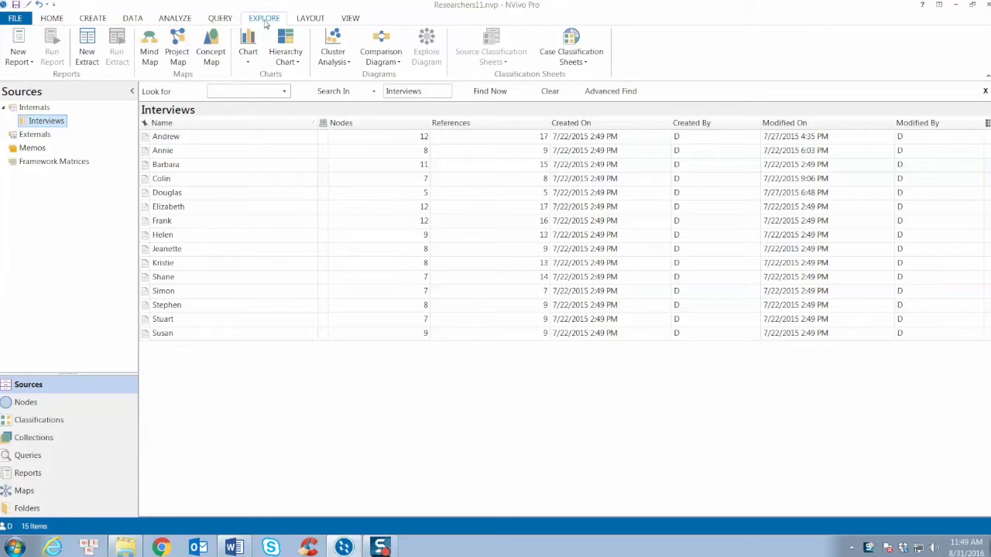
Launch the Chart Wizard after one cancelled attempt, and proceed with Coding as the chart type.
{"action": "left_click", "coordinate": [254, 65]}
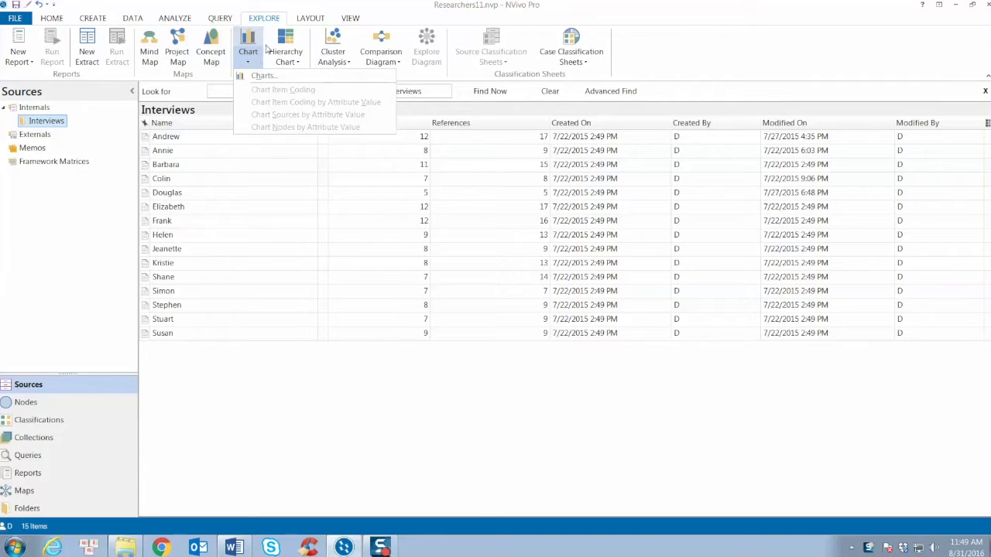
{"action": "left_click", "coordinate": [260, 76]}
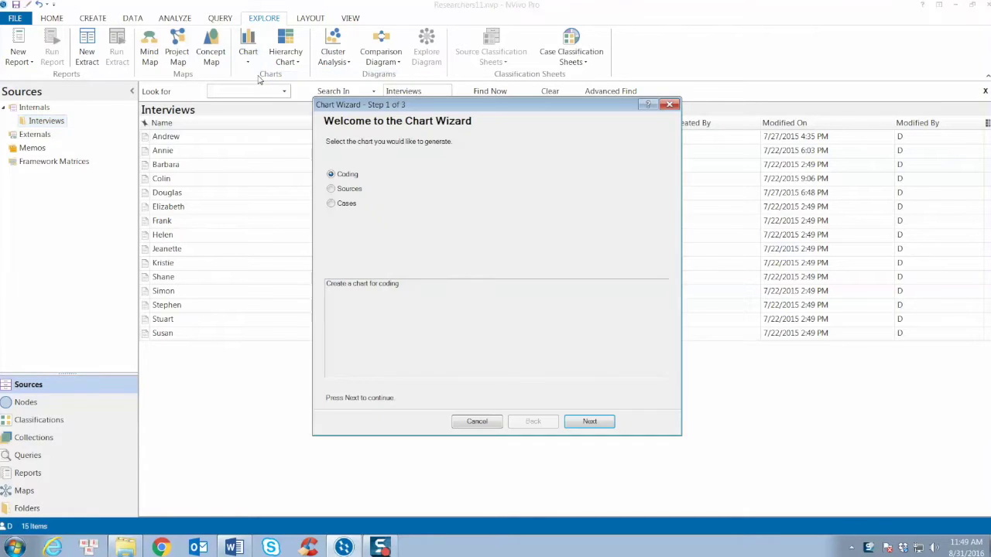
{"action": "left_click", "coordinate": [489, 424]}
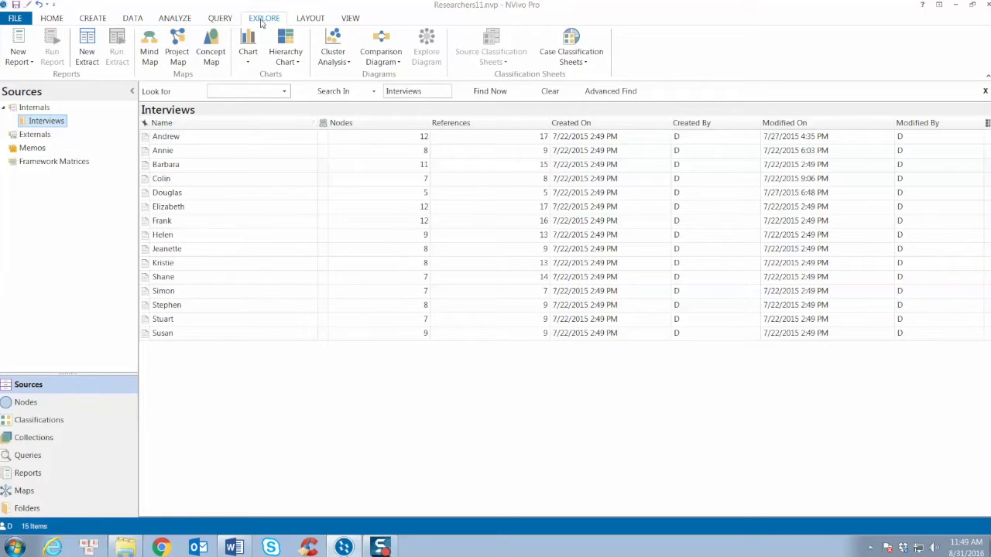
{"action": "left_click", "coordinate": [259, 66]}
{"action": "left_click", "coordinate": [261, 78]}
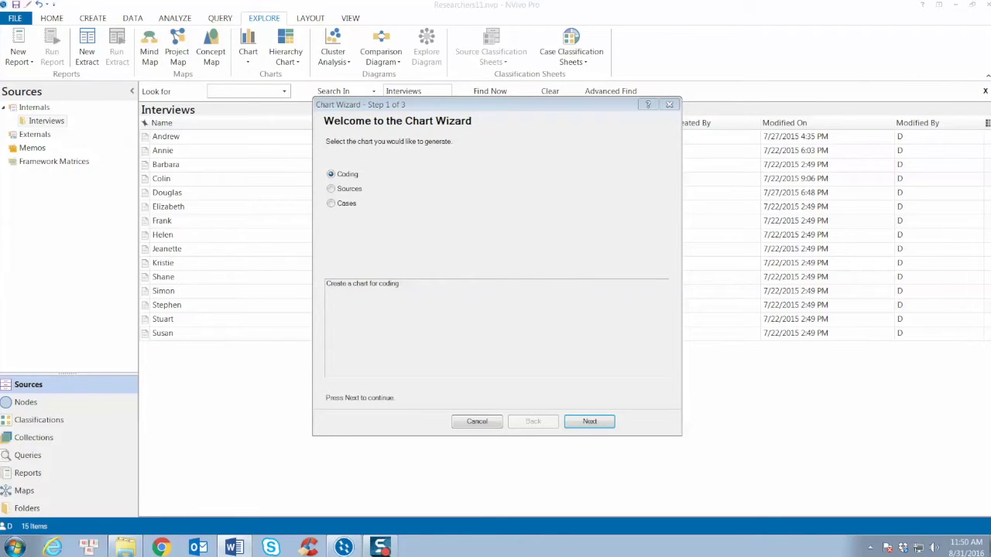
{"action": "left_click", "coordinate": [348, 177]}
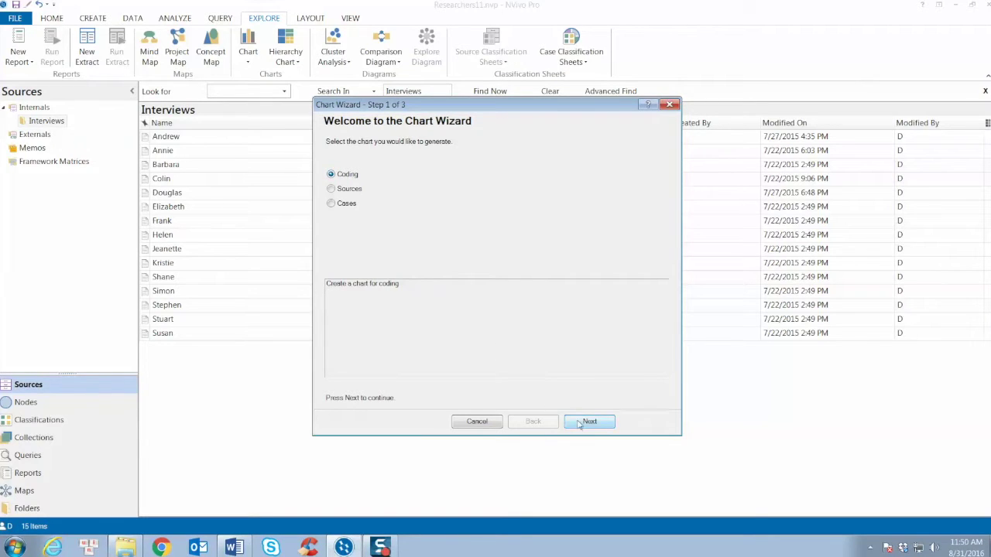
{"action": "left_click", "coordinate": [569, 420]}
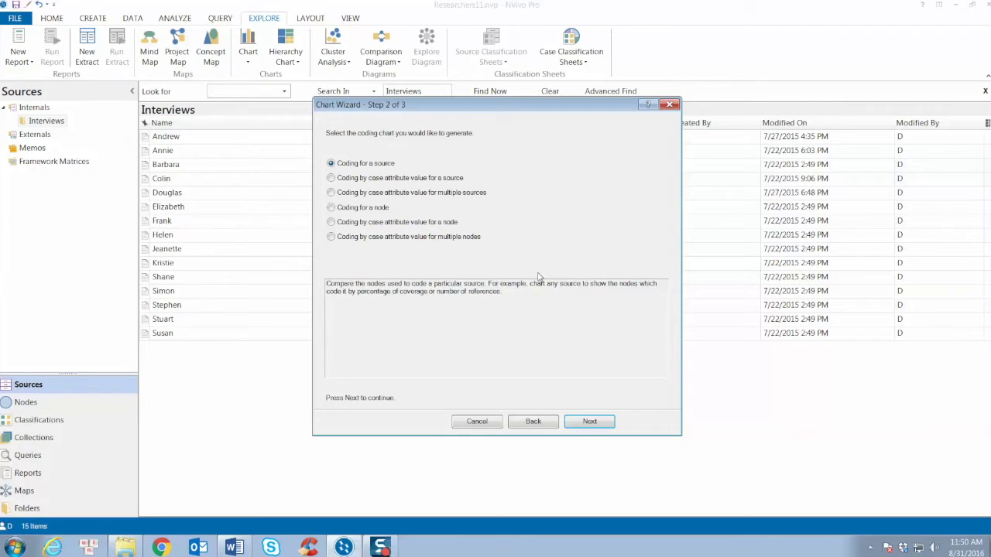
Chart coding for the single node challenges > work pressure as a coverage-by-interviewee column chart.
{"action": "left_click", "coordinate": [363, 211]}
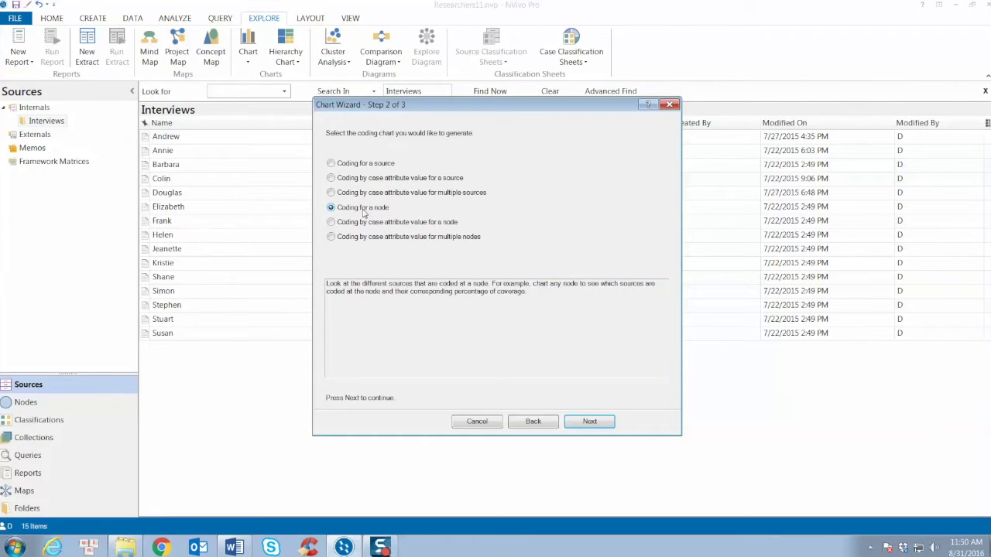
{"action": "left_click", "coordinate": [586, 421]}
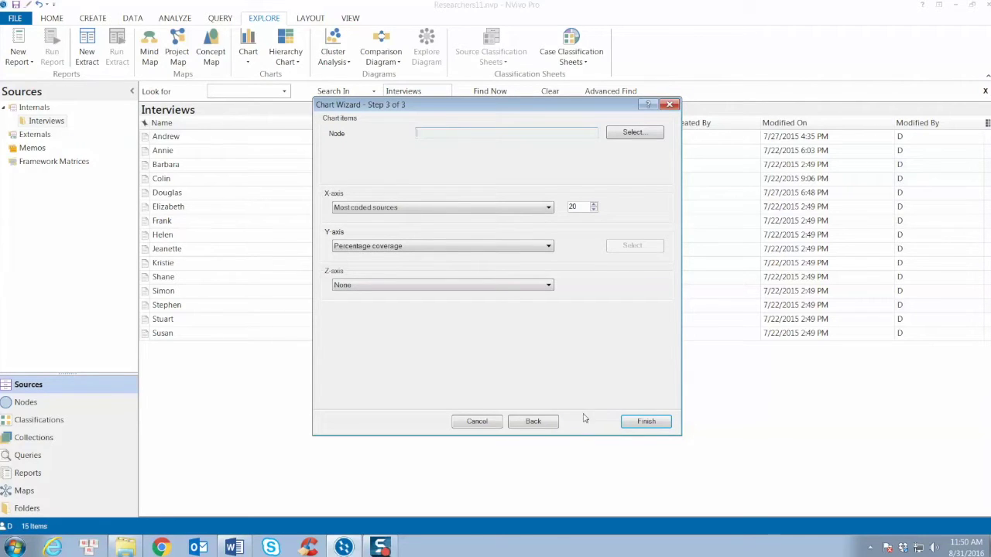
{"action": "left_click", "coordinate": [635, 133]}
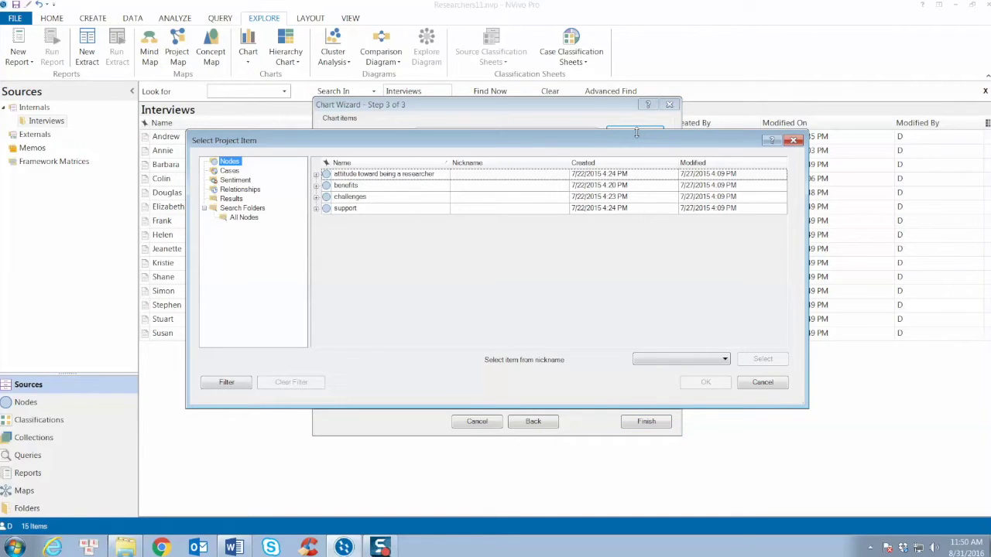
{"action": "left_click", "coordinate": [316, 197]}
{"action": "left_click", "coordinate": [333, 220]}
{"action": "left_click", "coordinate": [701, 383]}
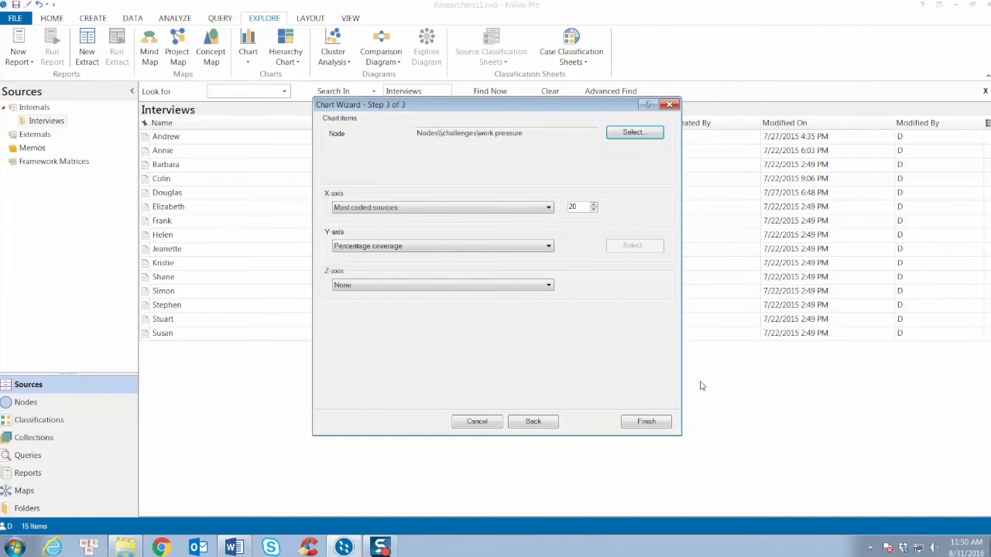
{"action": "left_click", "coordinate": [654, 423]}
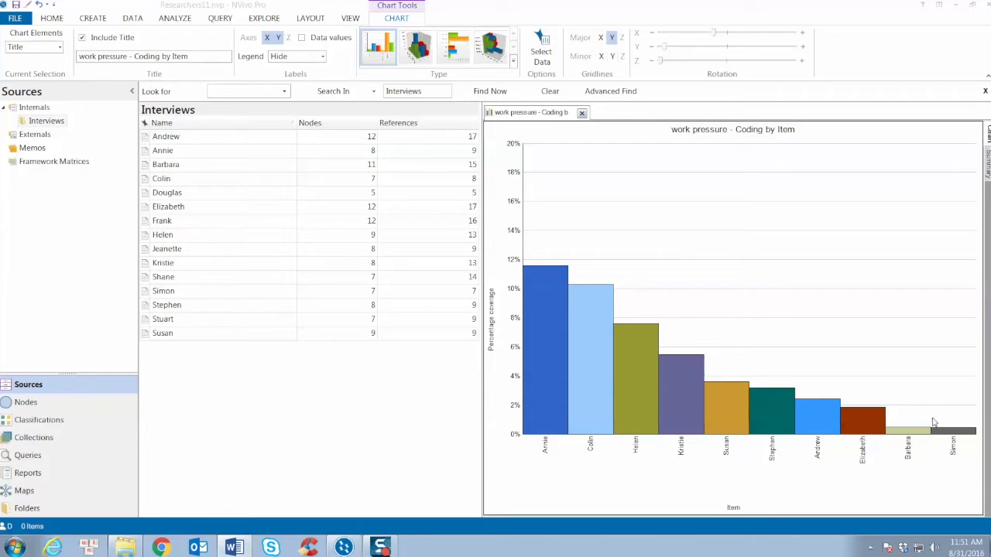
Try a horizontal bar layout for the work pressure chart, then settle on 3D columns.
{"action": "left_click", "coordinate": [455, 48]}
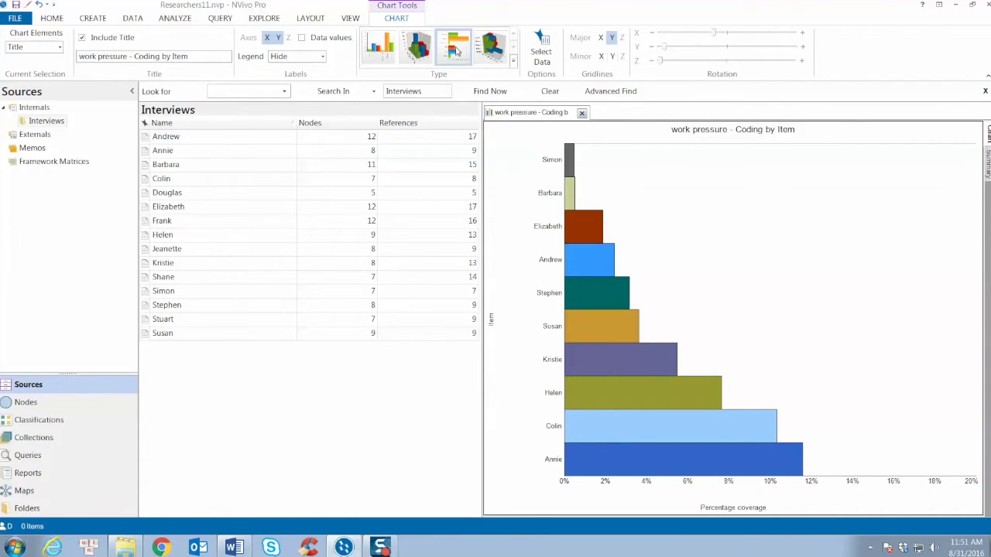
{"action": "left_click", "coordinate": [419, 49]}
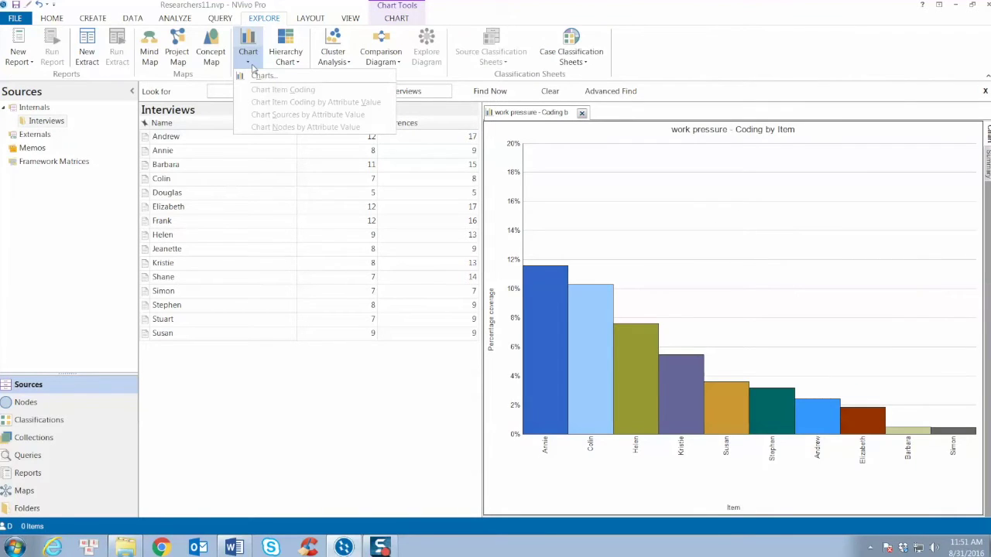
{"action": "left_click", "coordinate": [257, 76]}
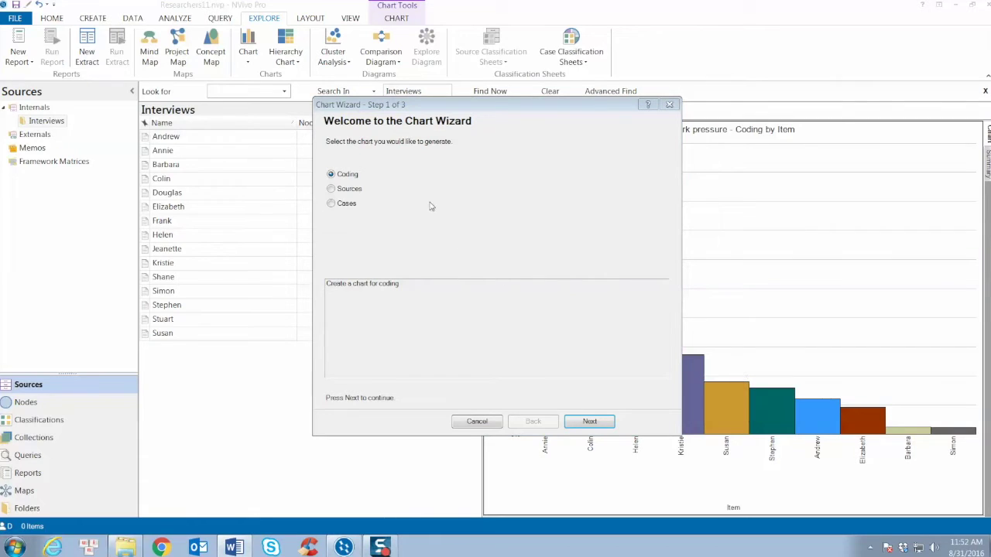
Start a second coding chart of type 'Coding by case attribute value for a node'.
{"action": "left_click", "coordinate": [589, 421]}
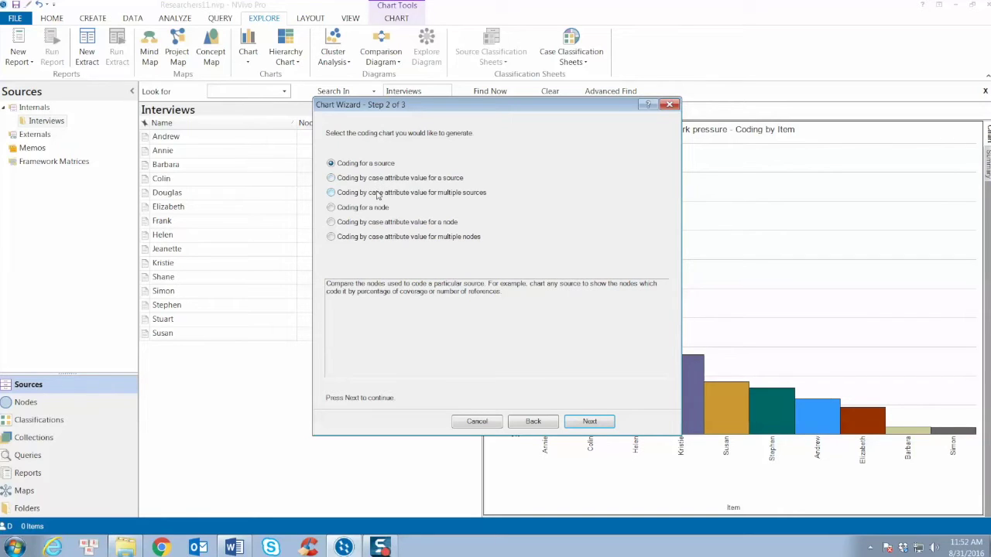
{"action": "left_click", "coordinate": [380, 222]}
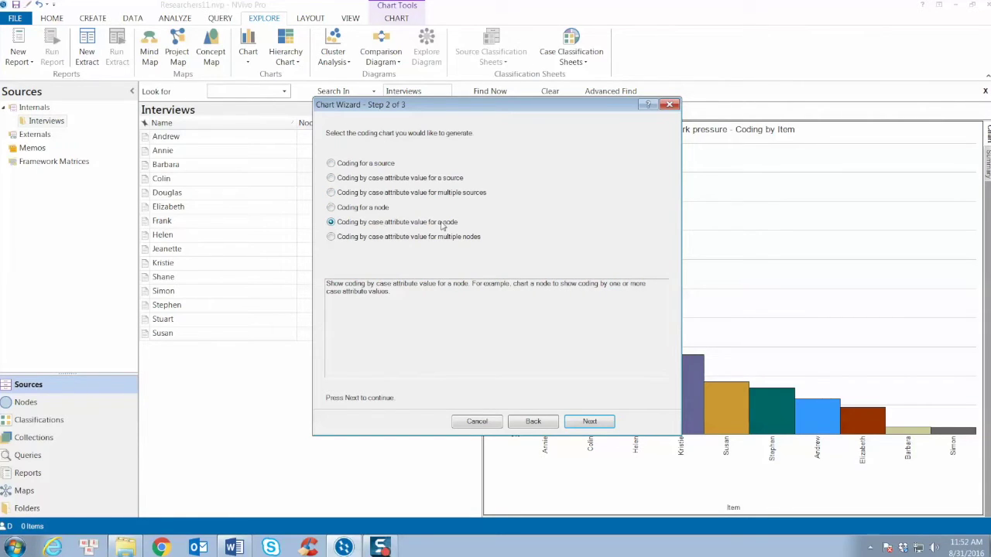
{"action": "left_click", "coordinate": [589, 422]}
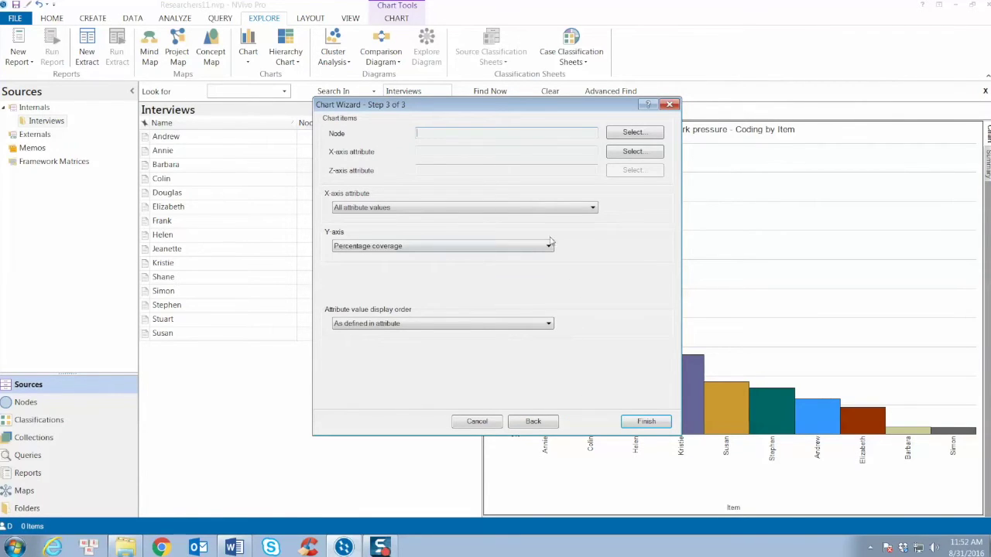
{"action": "left_click", "coordinate": [632, 133]}
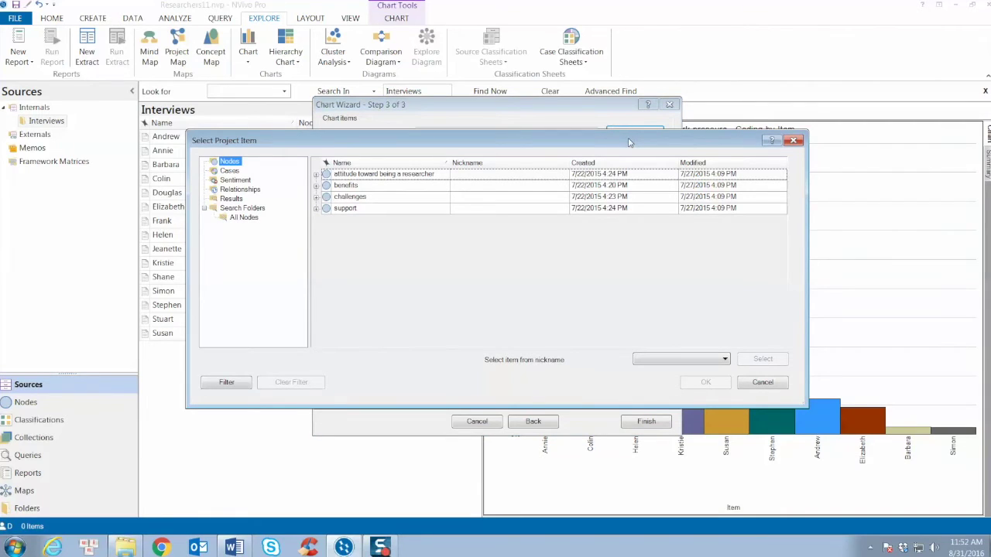
Chart the challenges > work pressure node with Person: Age on the X-axis.
{"action": "left_click", "coordinate": [317, 197]}
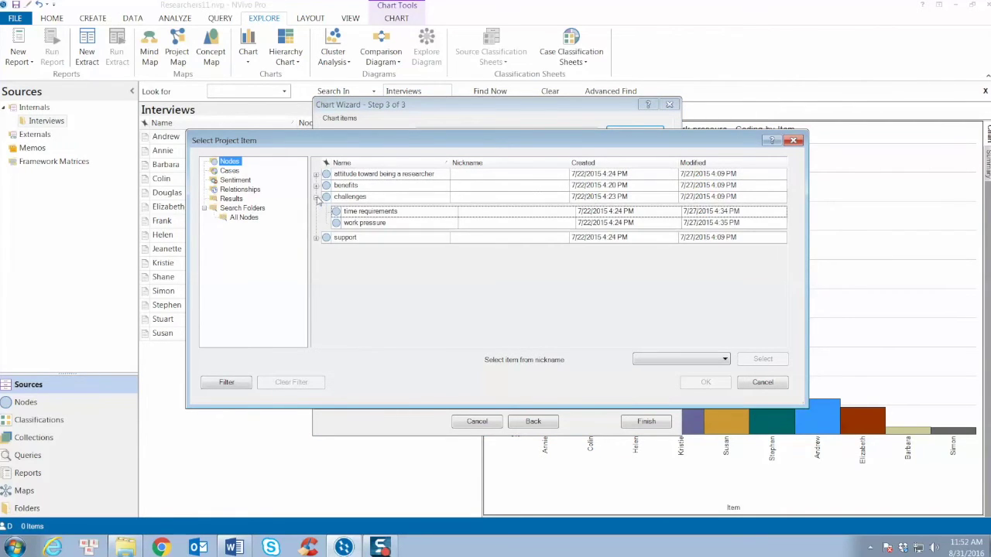
{"action": "left_click", "coordinate": [364, 222]}
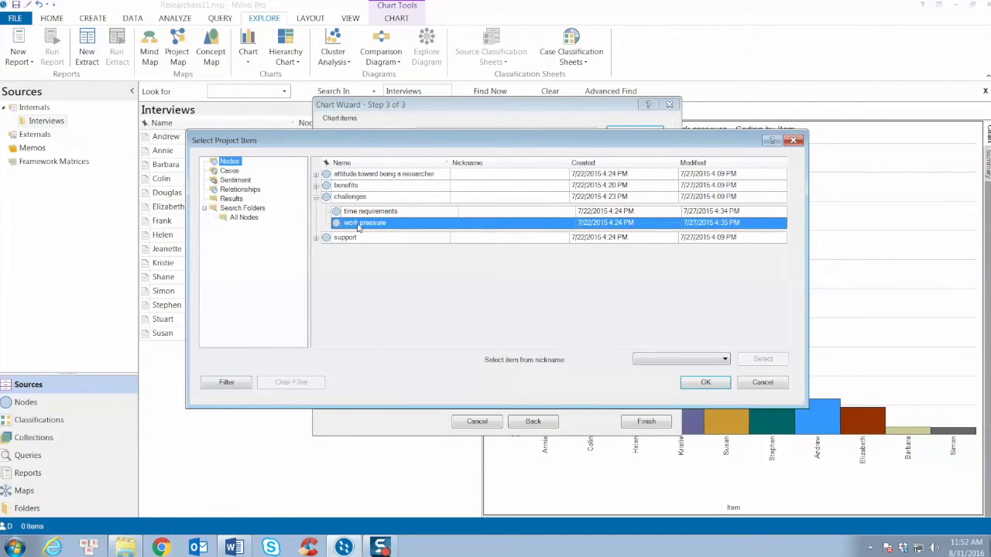
{"action": "left_click", "coordinate": [705, 382]}
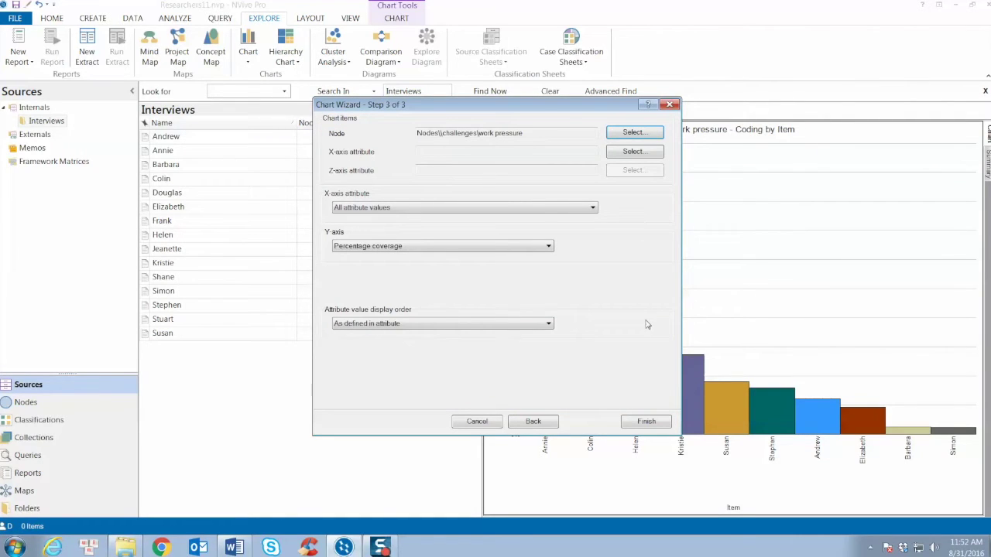
{"action": "left_click", "coordinate": [635, 151]}
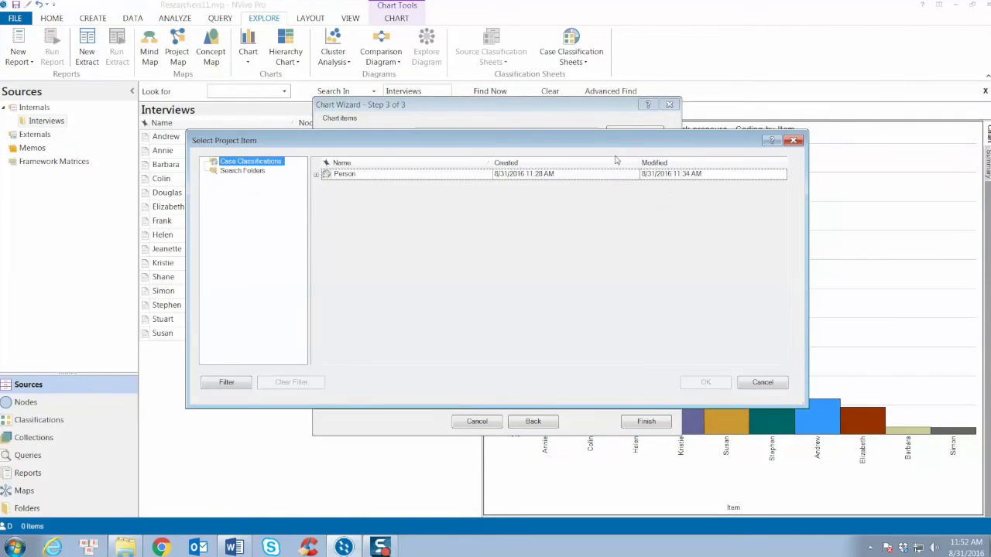
{"action": "left_click", "coordinate": [317, 176]}
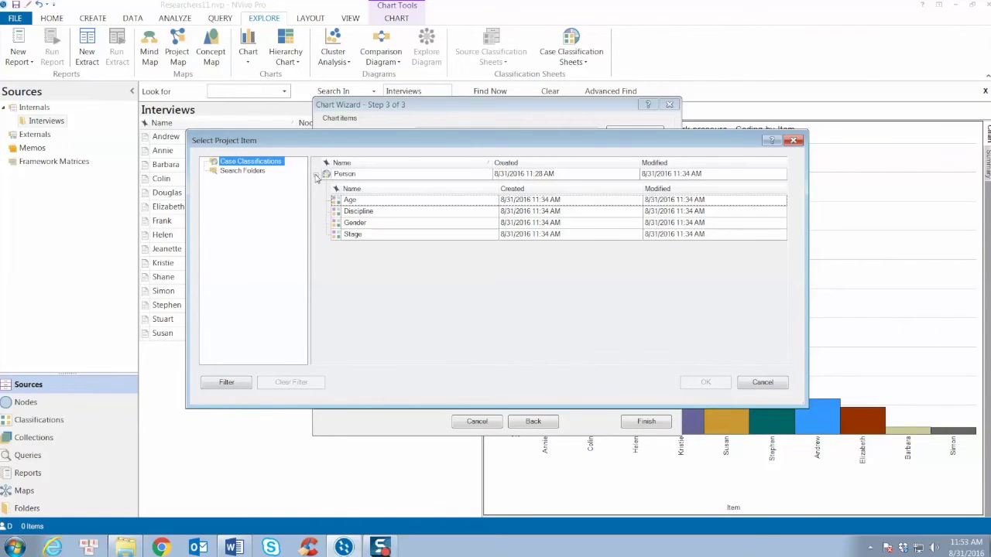
{"action": "left_click", "coordinate": [349, 201]}
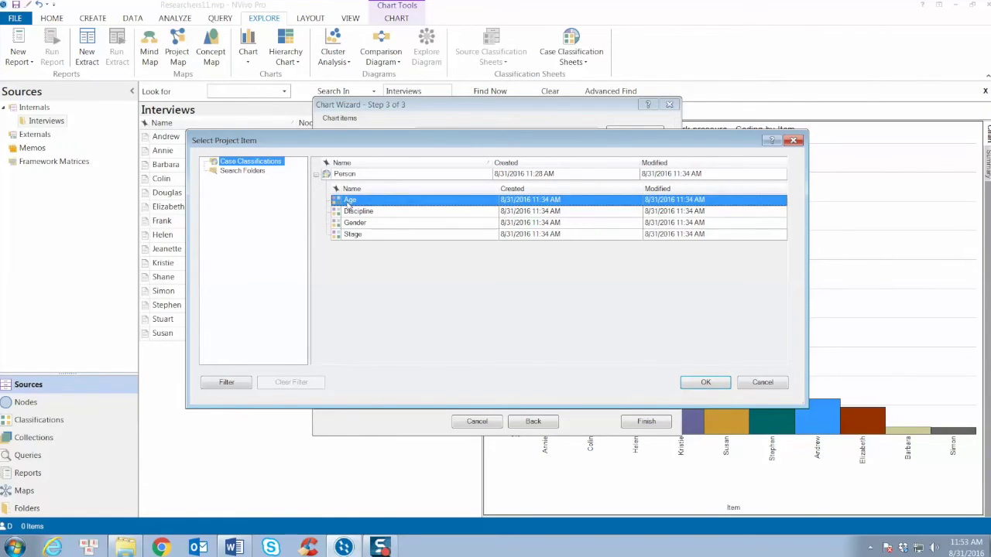
{"action": "left_click", "coordinate": [700, 382]}
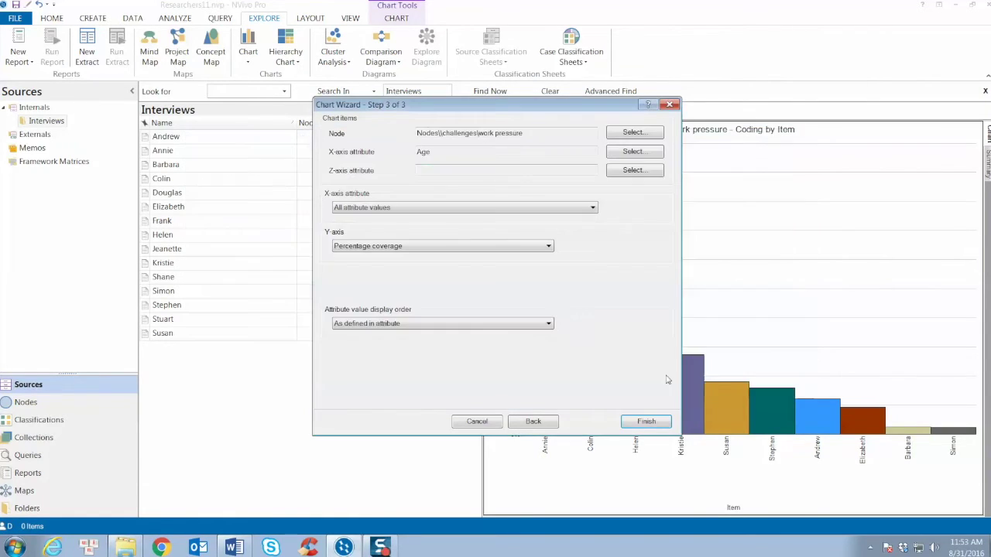
Limit Age to the 20s, 60+, 30s, 40s and 50s values and generate the chart.
{"action": "left_click", "coordinate": [589, 210]}
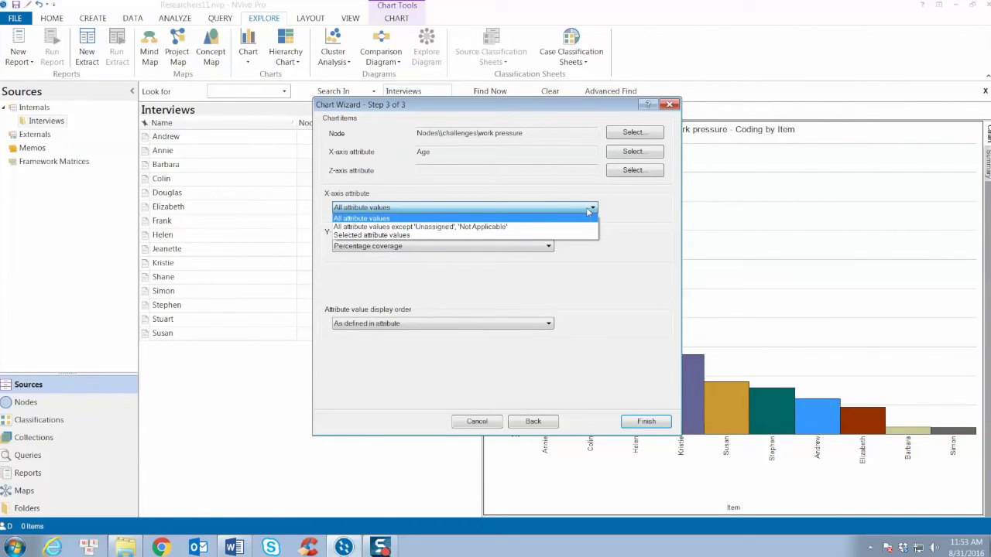
{"action": "left_click", "coordinate": [501, 235]}
{"action": "left_click", "coordinate": [325, 216]}
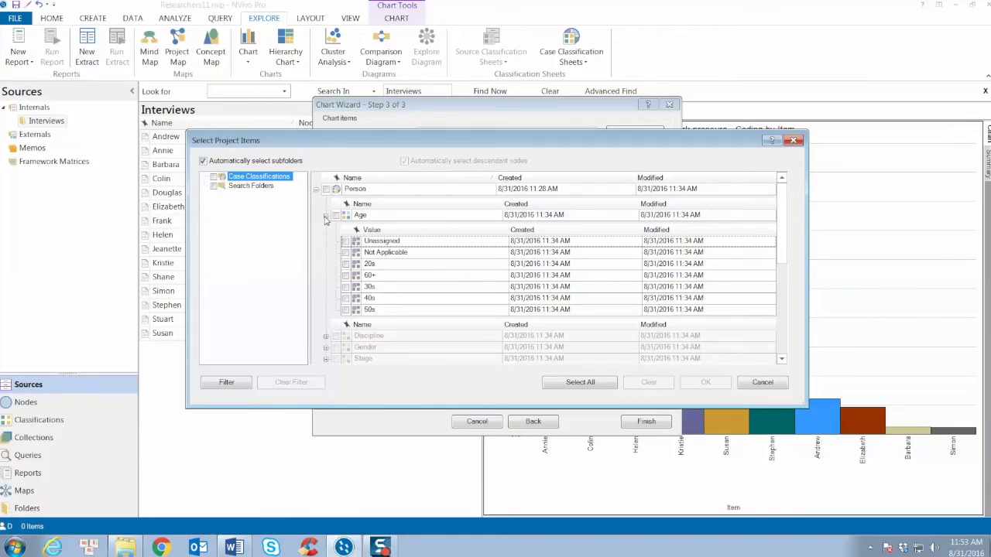
{"action": "left_click", "coordinate": [346, 264]}
{"action": "left_click", "coordinate": [346, 287]}
{"action": "left_click", "coordinate": [345, 298]}
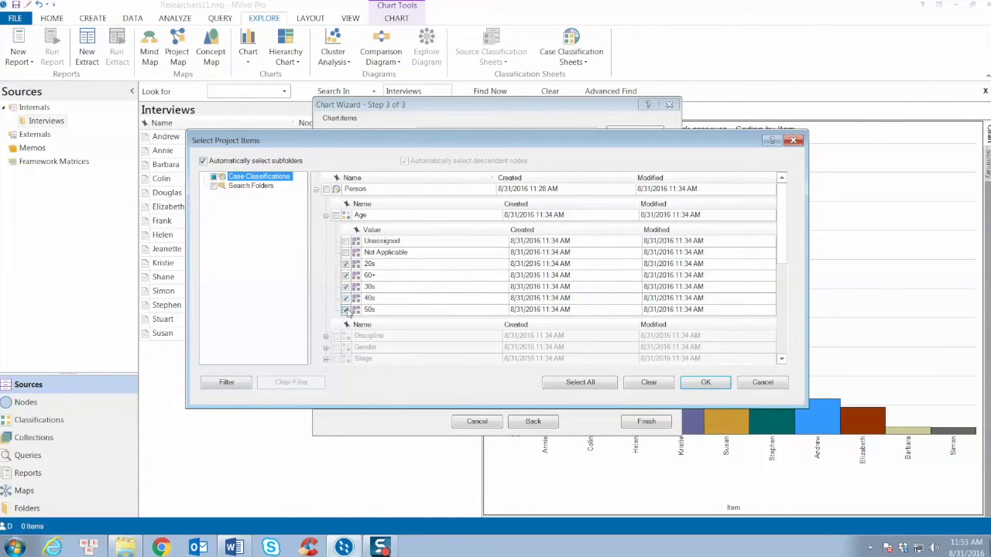
{"action": "left_click", "coordinate": [705, 382]}
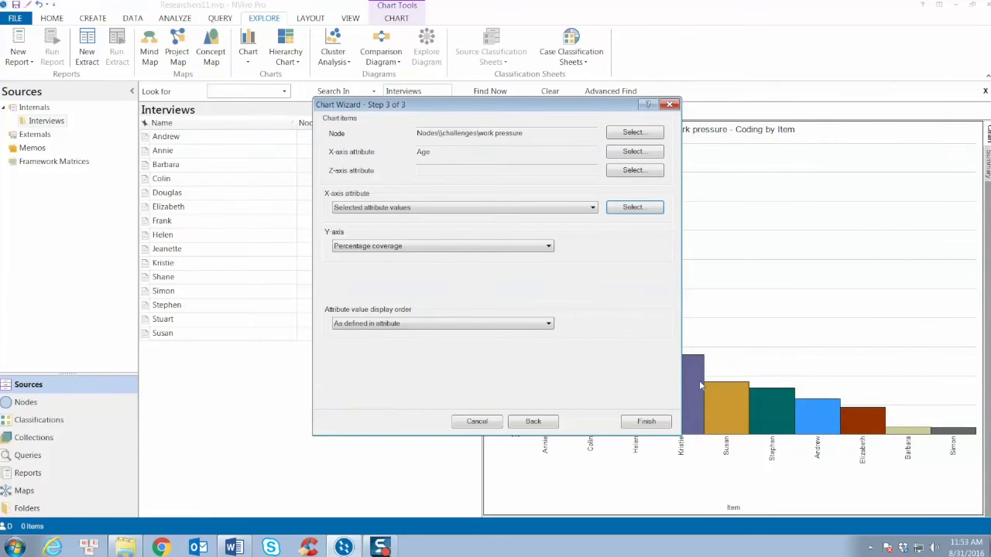
{"action": "left_click", "coordinate": [647, 422]}
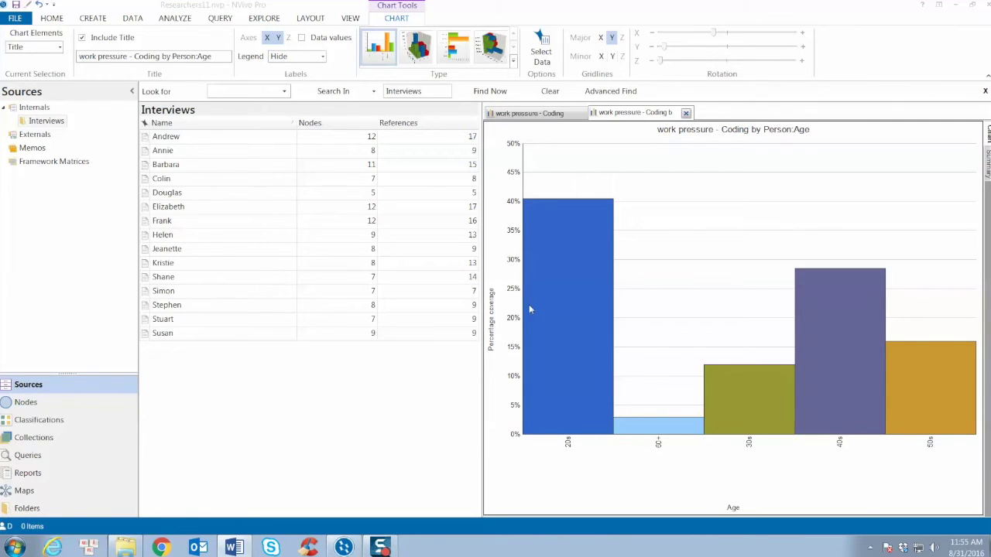
Check the 20s bar's coverage and briefly preview the age chart in 3D before reverting to 2D columns.
{"action": "left_click", "coordinate": [547, 333]}
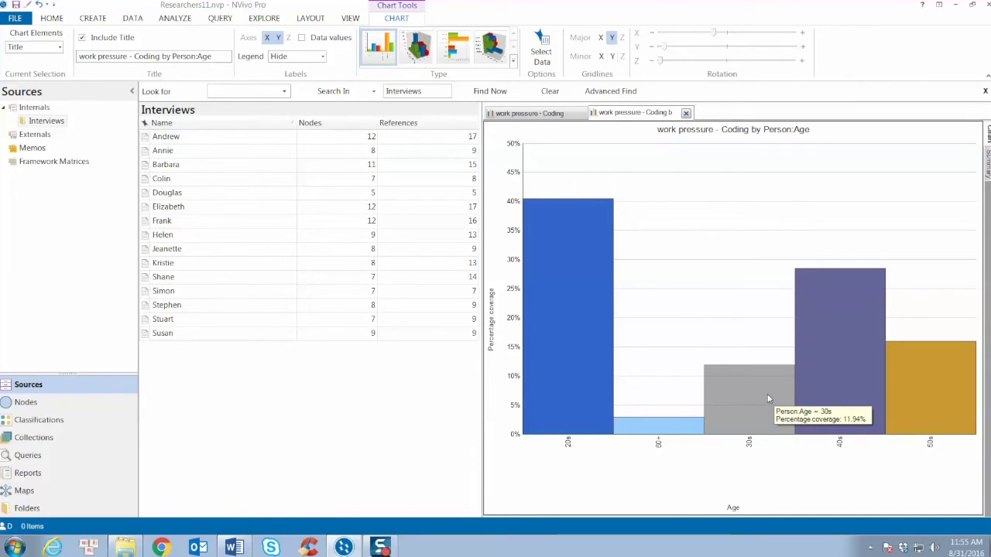
{"action": "mouse_move", "coordinate": [659, 426]}
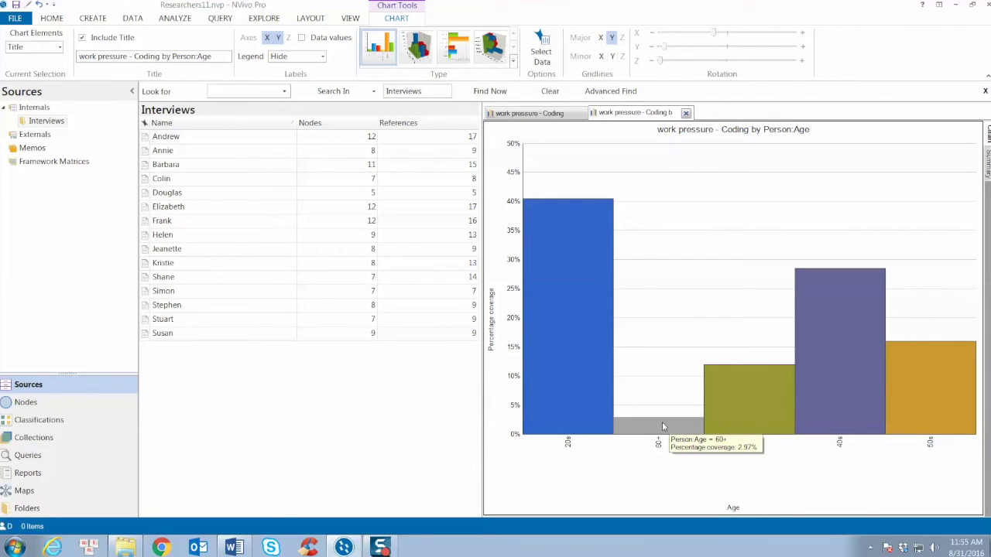
{"action": "left_click", "coordinate": [418, 49]}
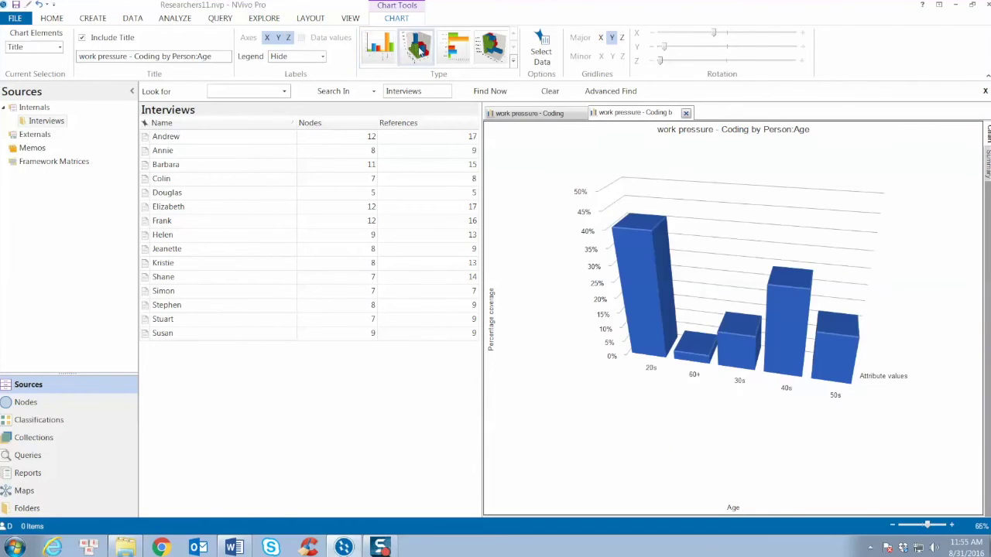
{"action": "left_click", "coordinate": [379, 48]}
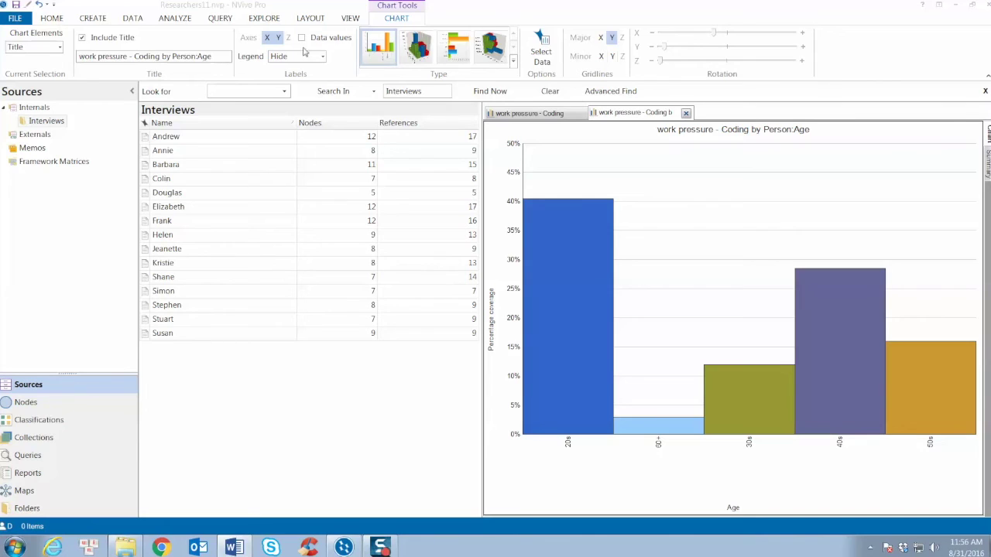
{"action": "left_click", "coordinate": [264, 18]}
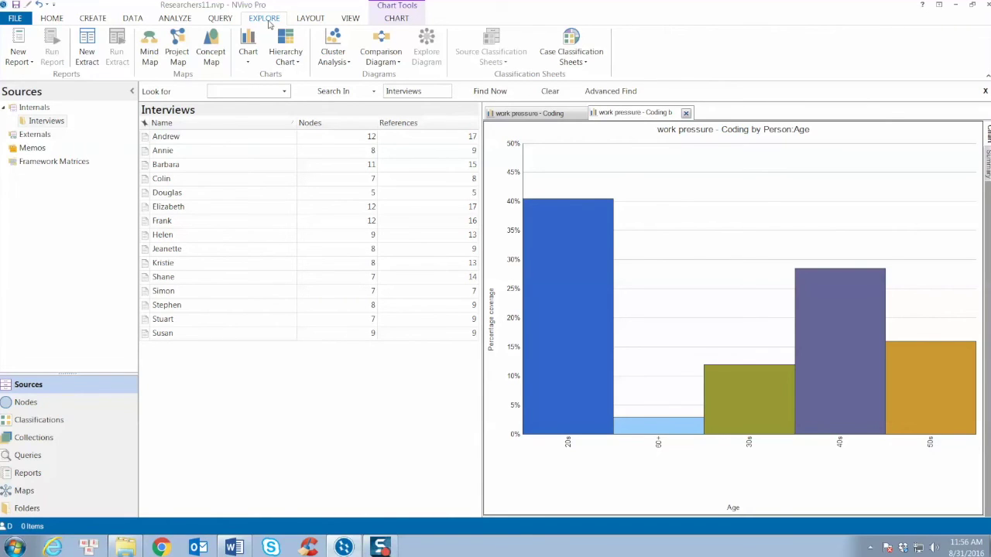
Start a hierarchy chart of attribute values assigned to Cases.
{"action": "left_click", "coordinate": [290, 61]}
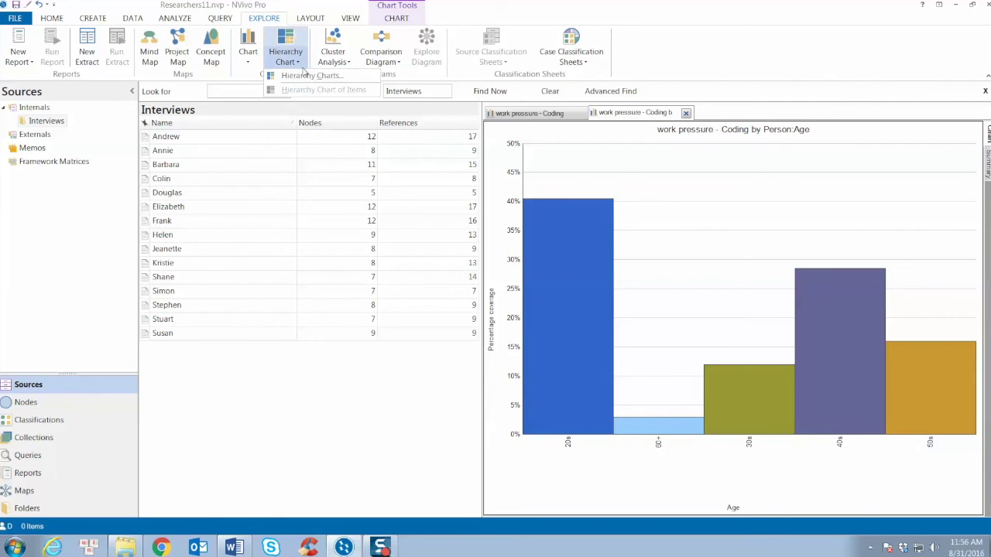
{"action": "left_click", "coordinate": [310, 78]}
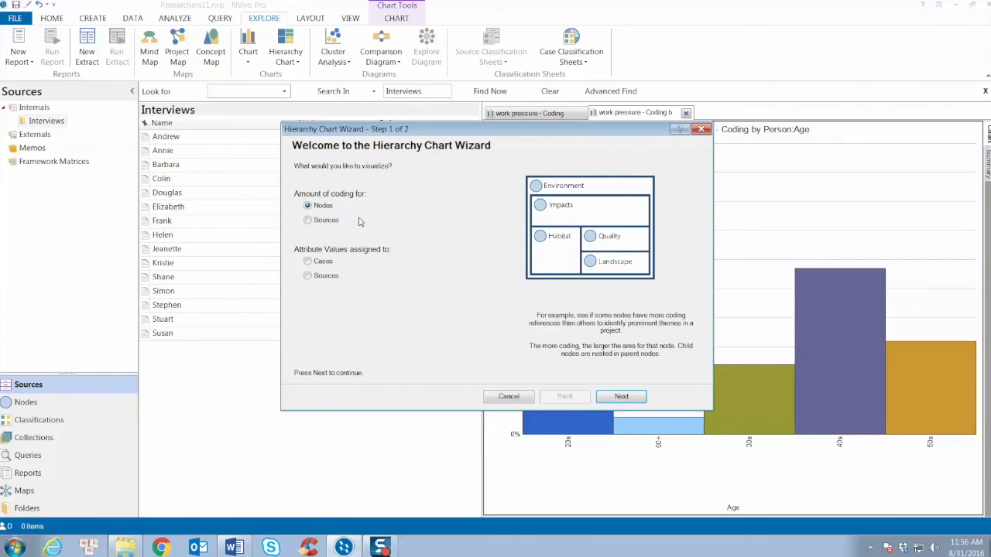
{"action": "left_click", "coordinate": [324, 264]}
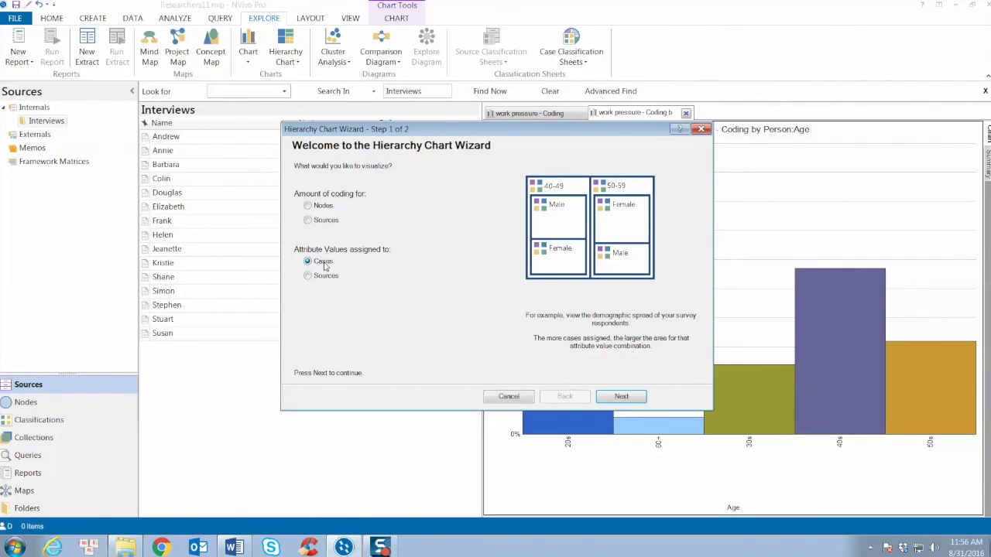
{"action": "left_click", "coordinate": [621, 396]}
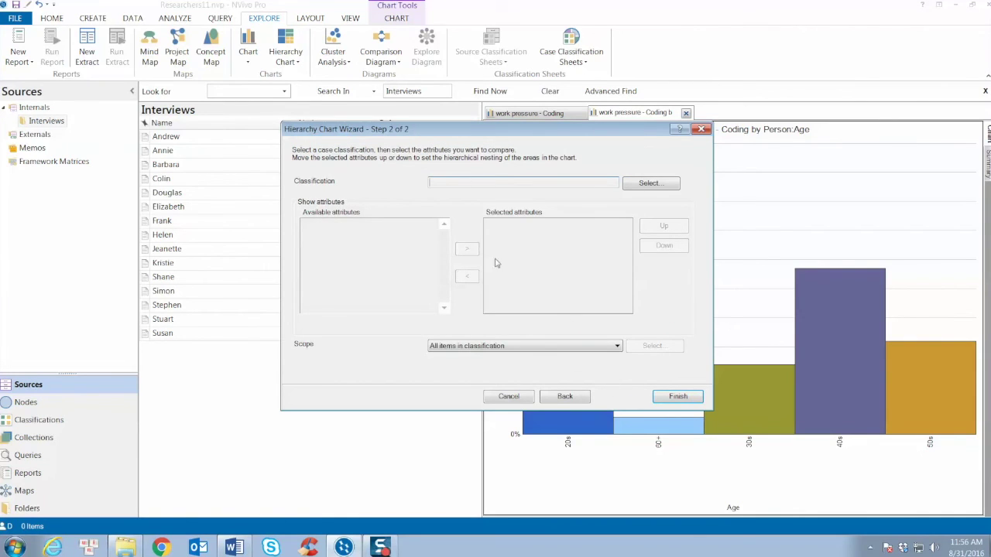
{"action": "left_click", "coordinate": [657, 186]}
Choose the Person classification, add Gender then Discipline as attributes, and finish the hierarchy chart.
{"action": "left_click", "coordinate": [349, 177]}
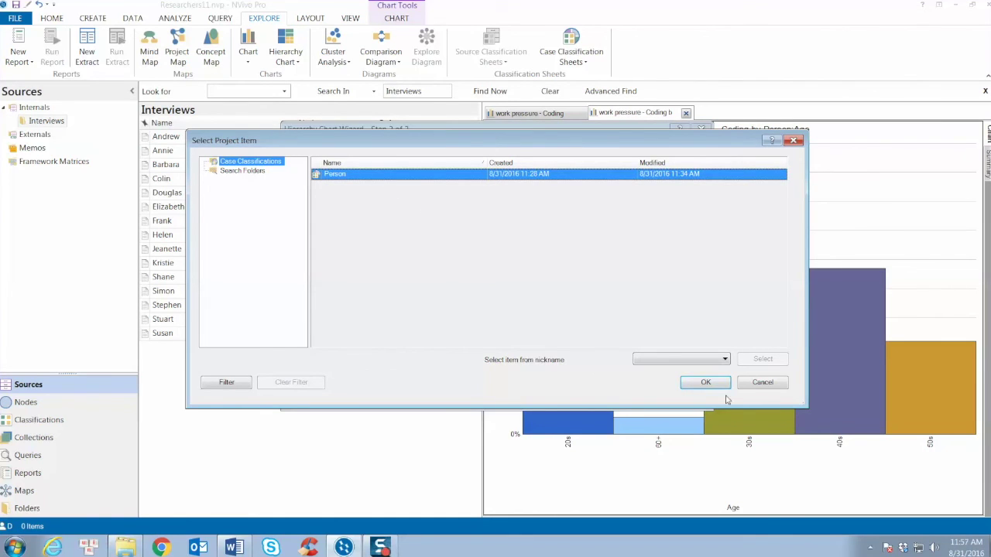
{"action": "left_click", "coordinate": [705, 382]}
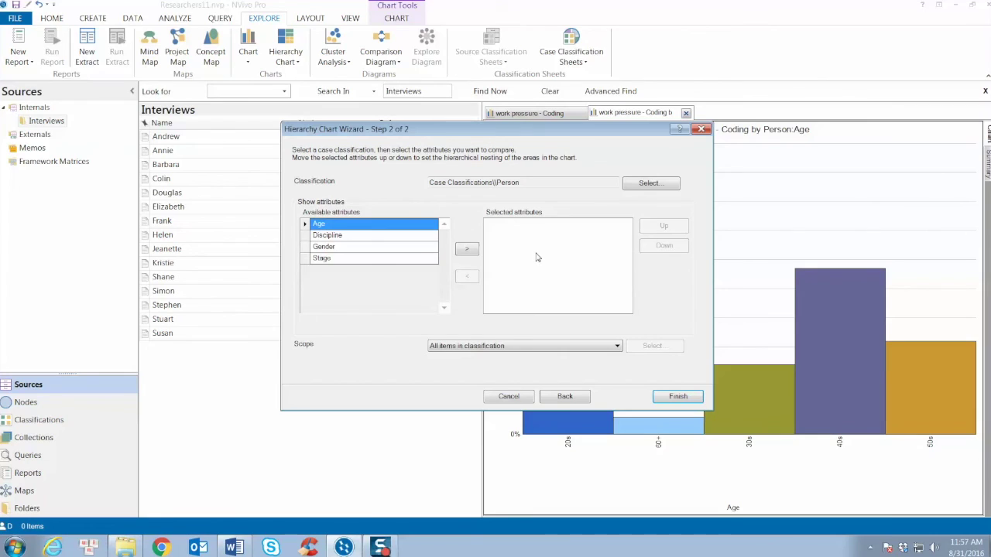
{"action": "left_click", "coordinate": [372, 246]}
{"action": "left_click", "coordinate": [466, 248]}
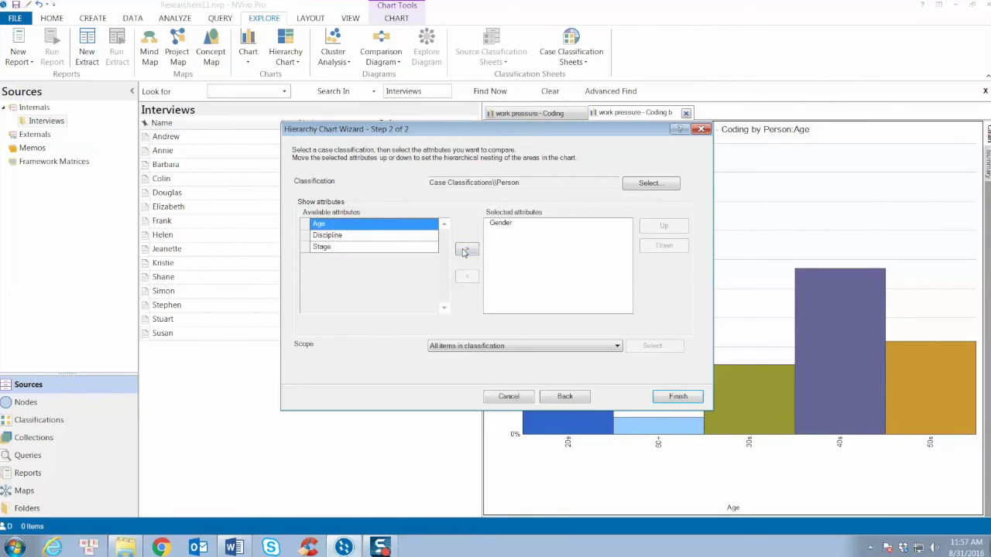
{"action": "left_click", "coordinate": [388, 241]}
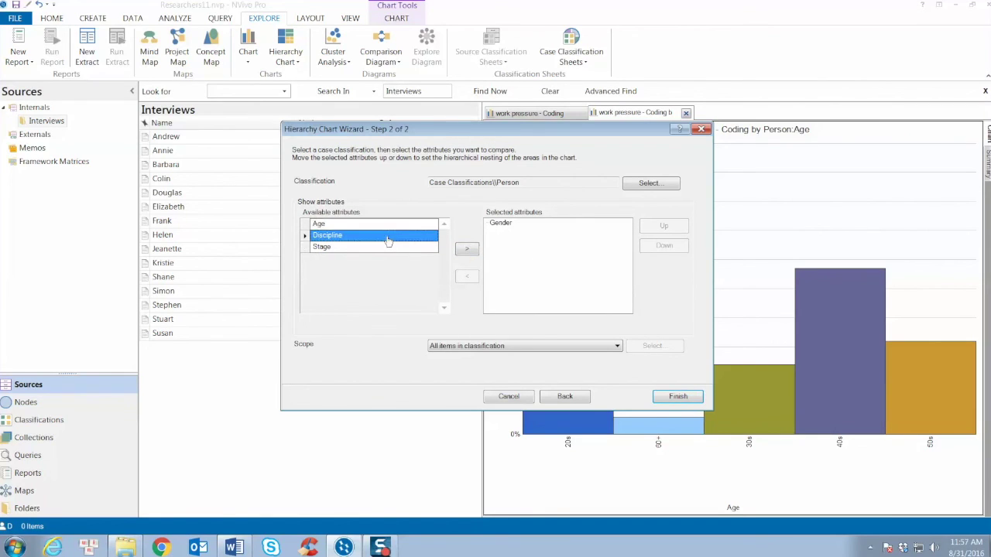
{"action": "left_click", "coordinate": [468, 251]}
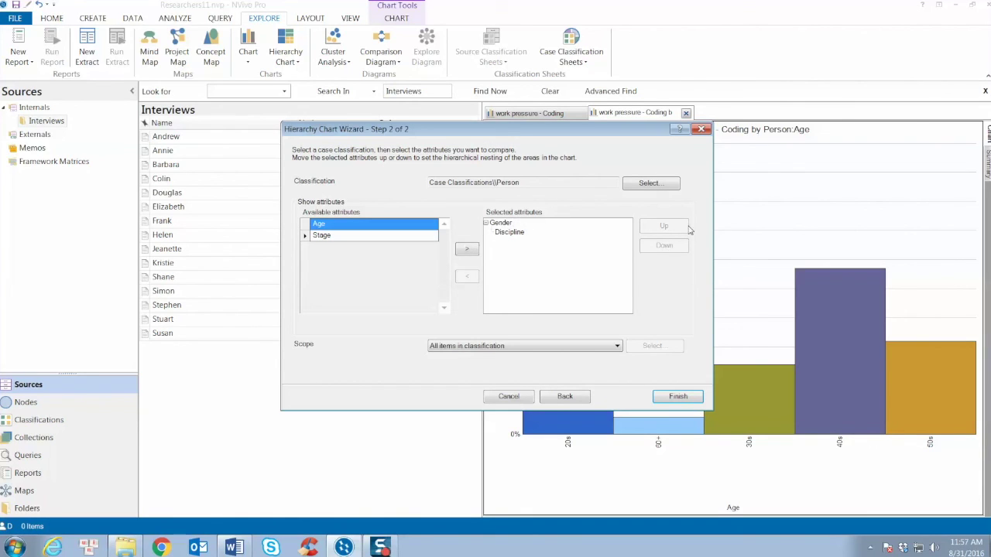
{"action": "left_click", "coordinate": [513, 233]}
{"action": "left_click", "coordinate": [504, 224]}
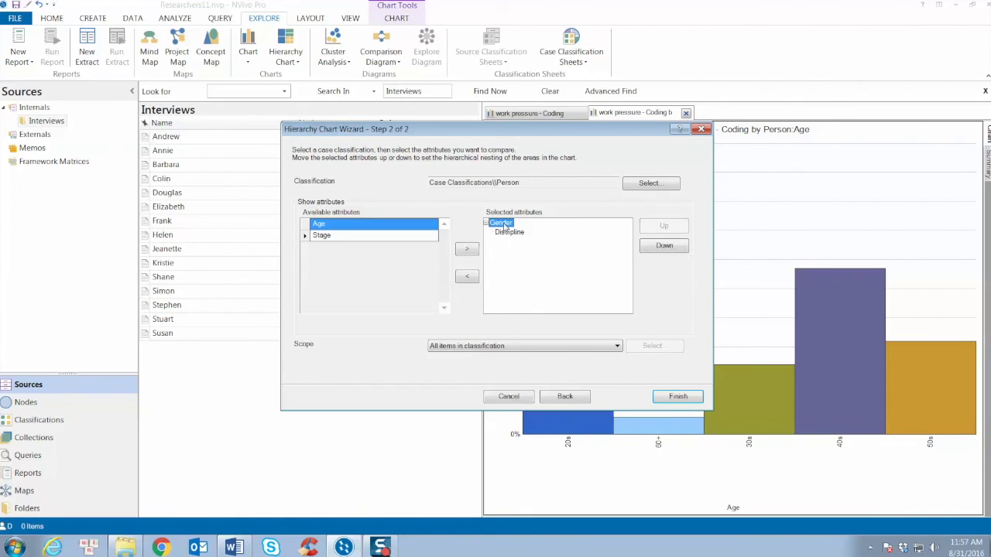
{"action": "left_click", "coordinate": [678, 397]}
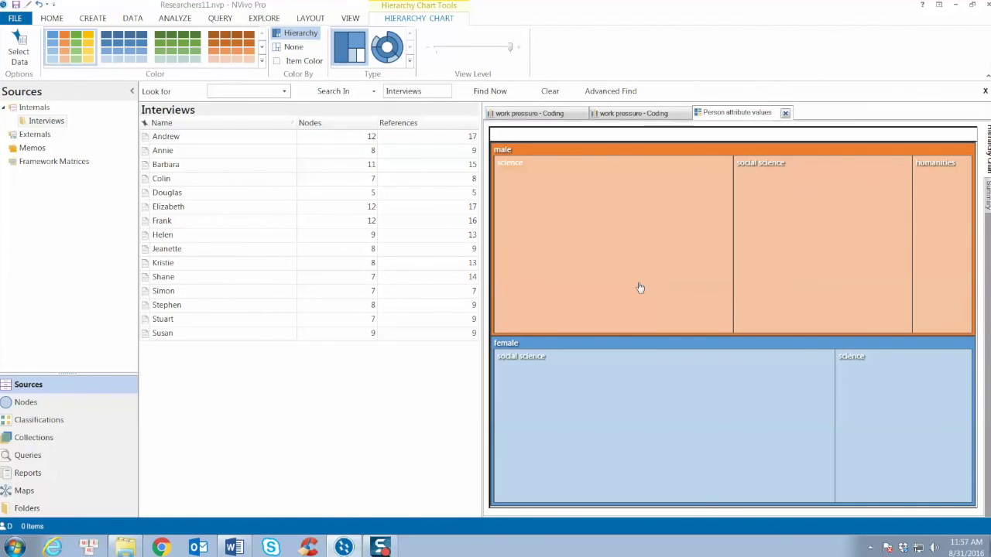
{"action": "mouse_move", "coordinate": [612, 248]}
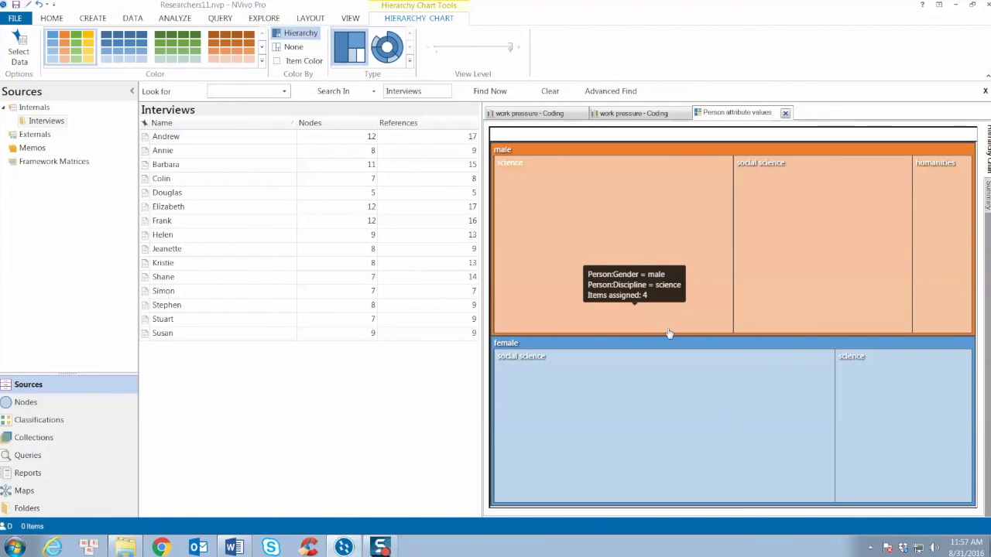
Review the Summary counts table, then display the Person attribute values chart as a sunburst.
{"action": "left_click", "coordinate": [987, 194]}
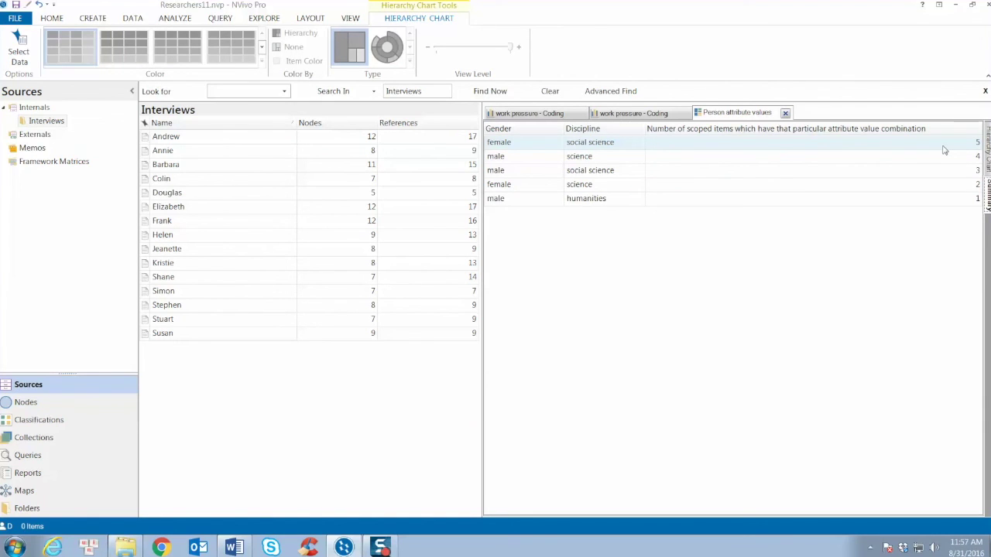
{"action": "left_click", "coordinate": [987, 151]}
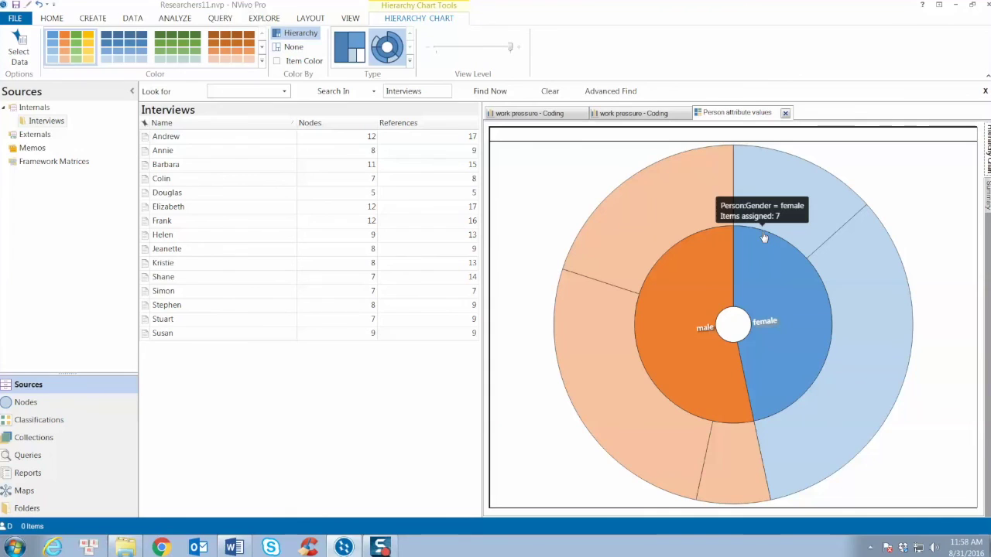